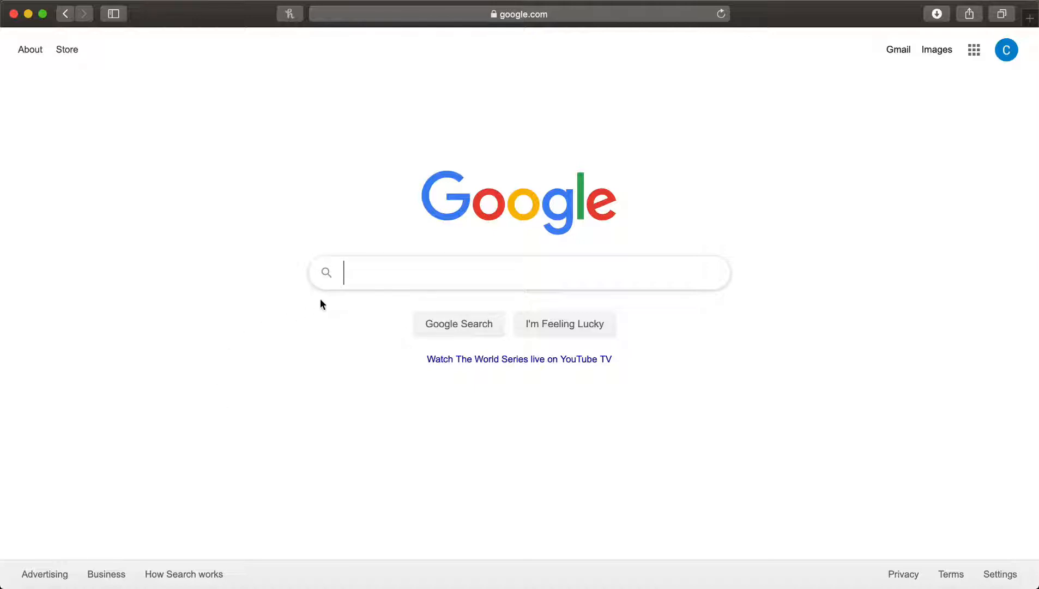
Search Google for Grammarly.com and open the official Grammarly site
text(Gra)
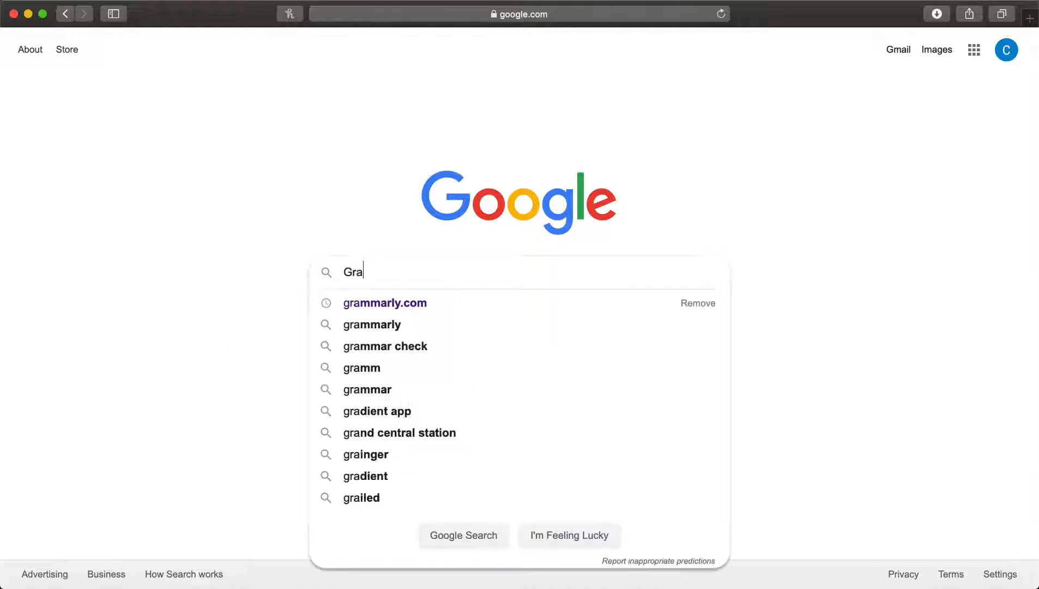
text(mmarly.com)
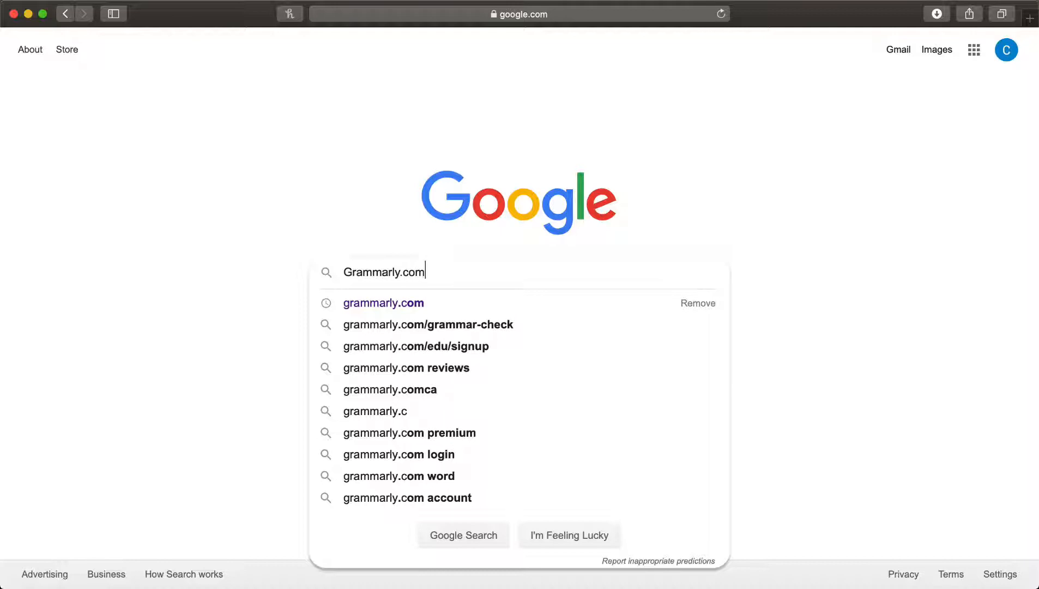
key(Return)
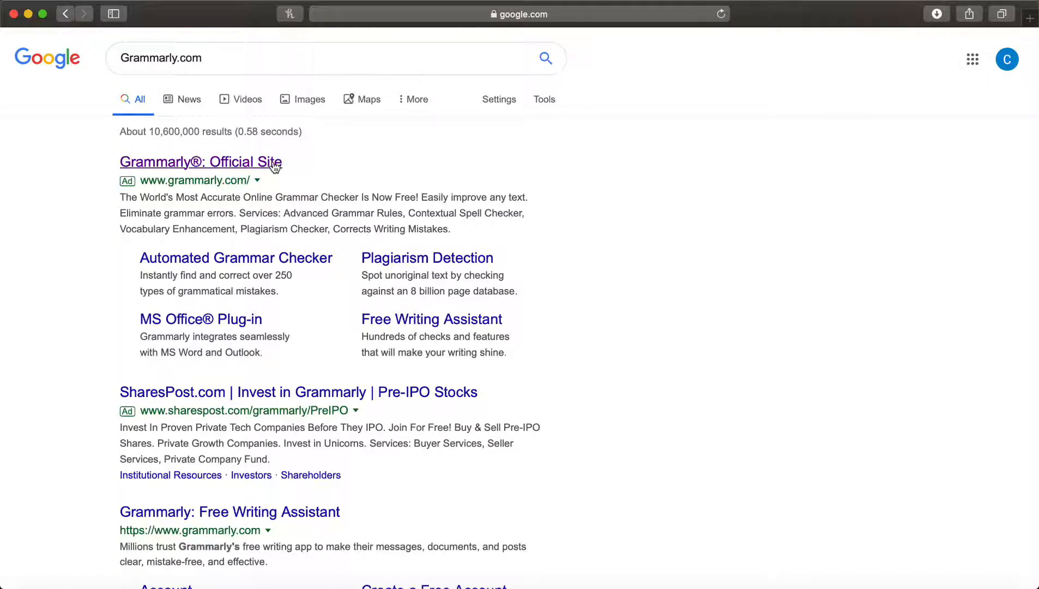
click(274, 166)
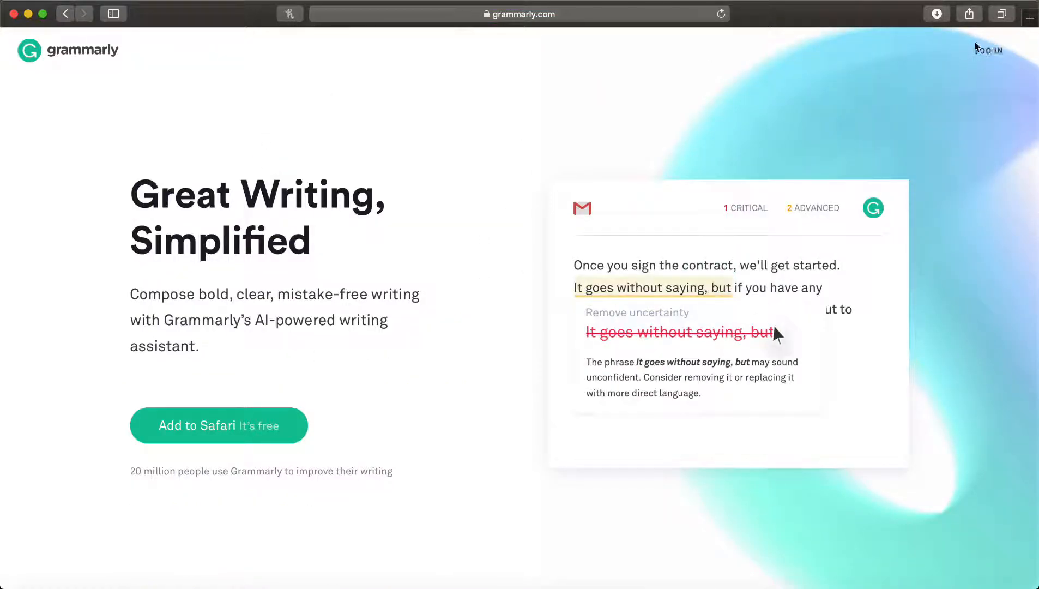
Go to the Grammarly member login and submit the account's email address
click(982, 52)
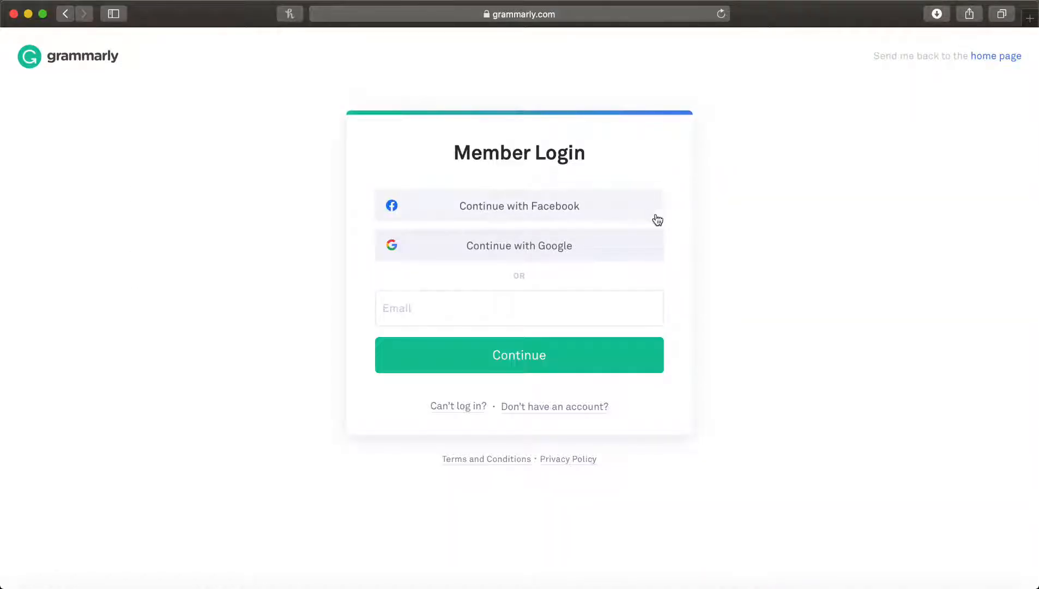
click(649, 315)
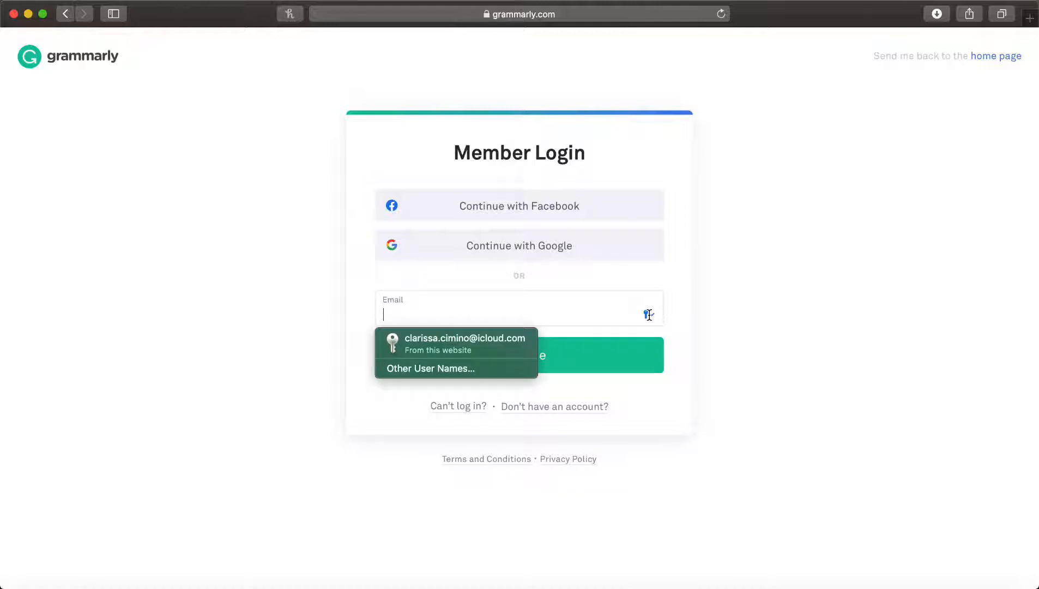
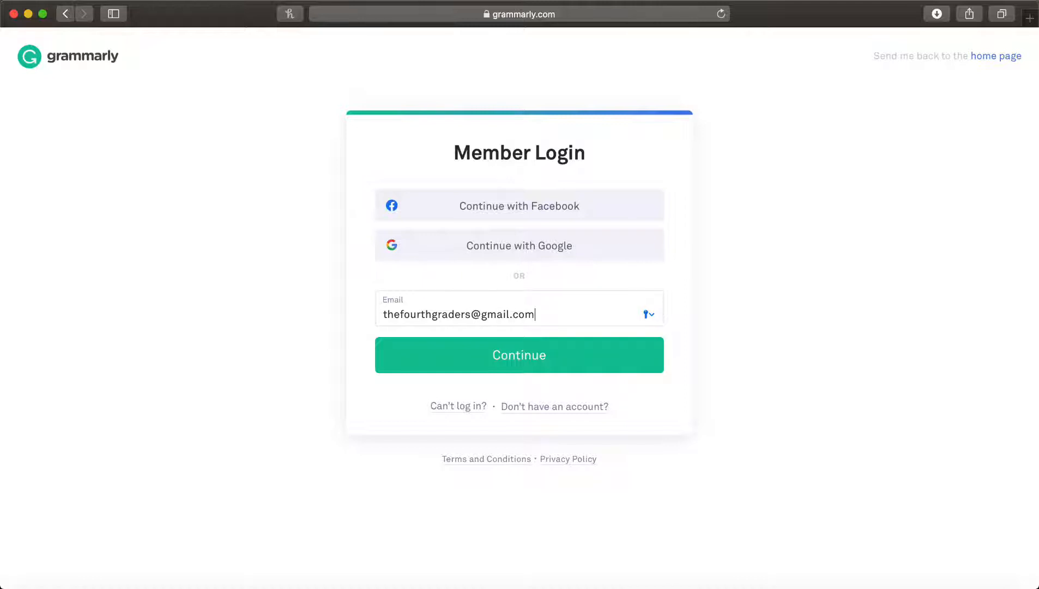
click(569, 364)
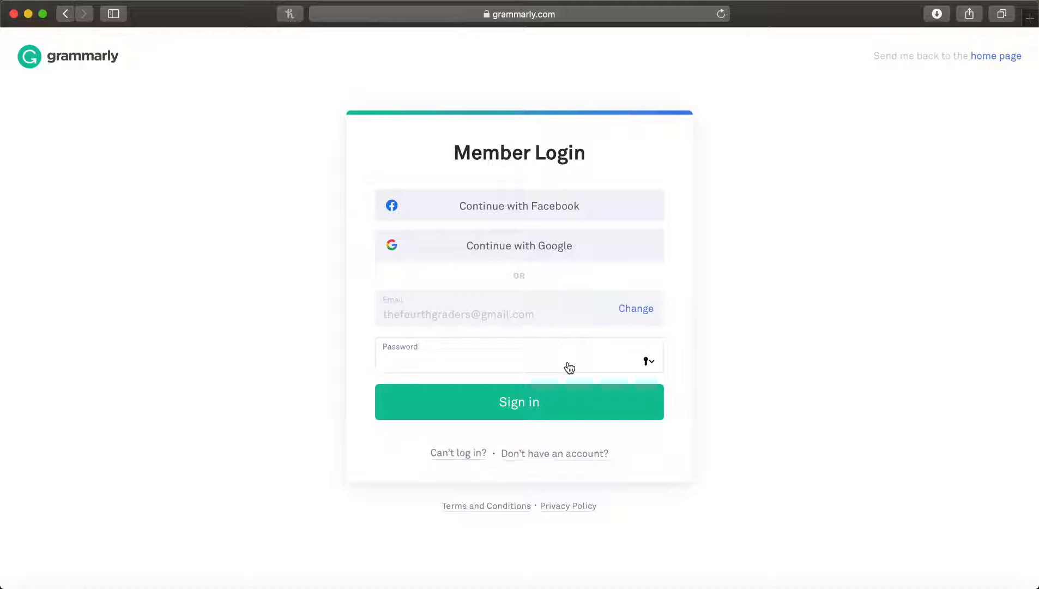
Enter the account password, sign in, and decline saving the password to iCloud Keychain
text(•••••••••••••••••)
click(565, 401)
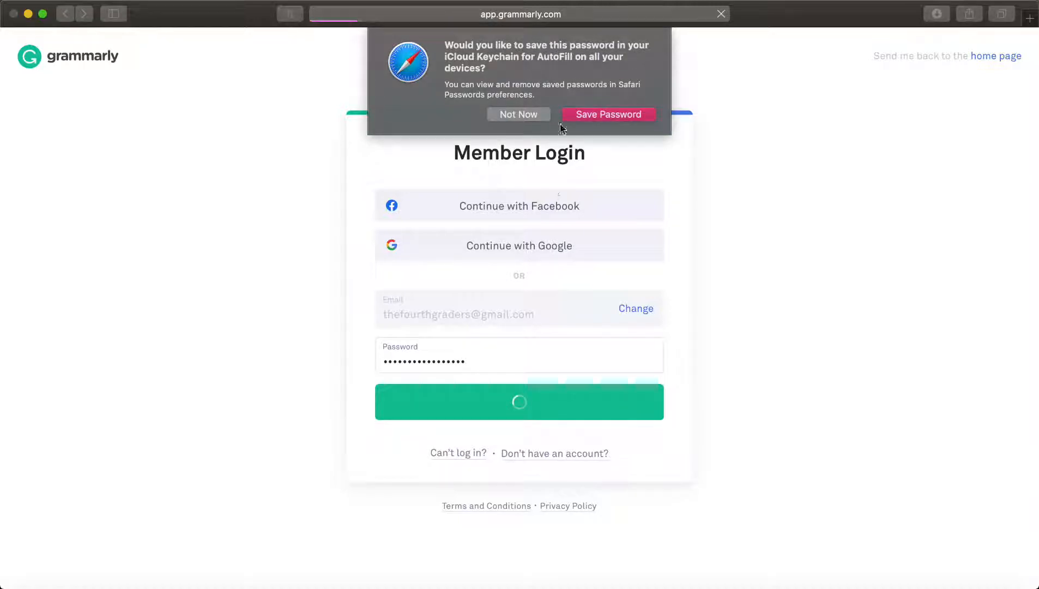
click(534, 112)
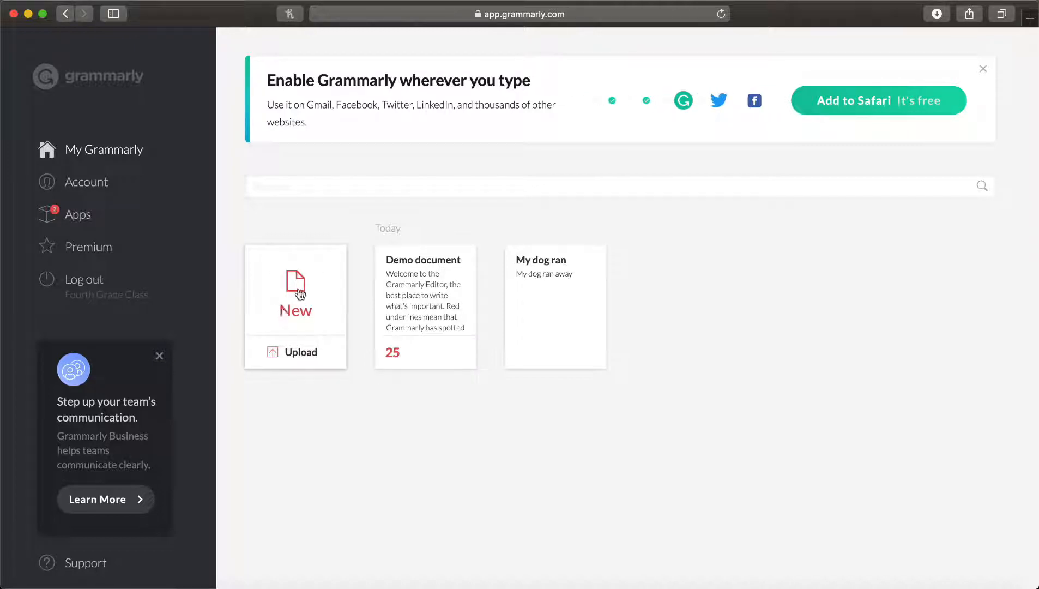
Open the Demo document and examine its red and blue underlines along with the list of alerts
click(397, 298)
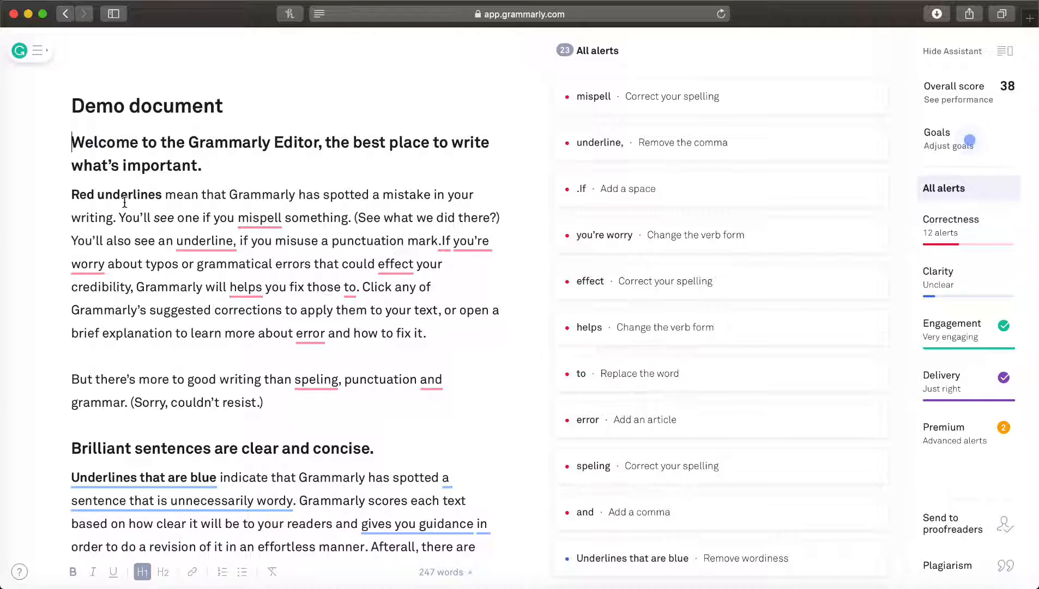
scroll(118, 200, down, 1)
scroll(118, 200, down, 3)
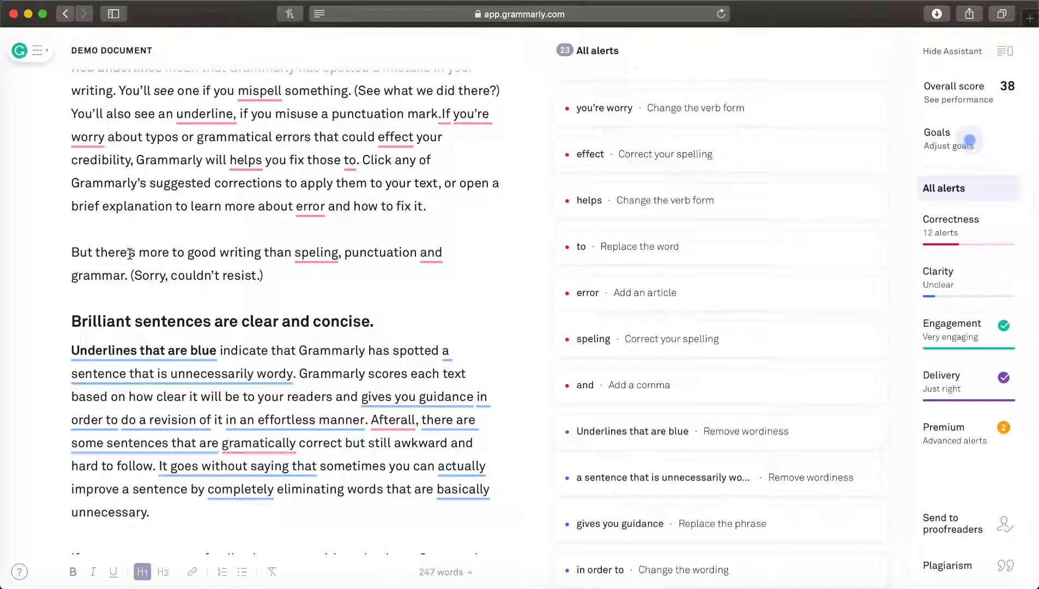
scroll(130, 253, up, 4)
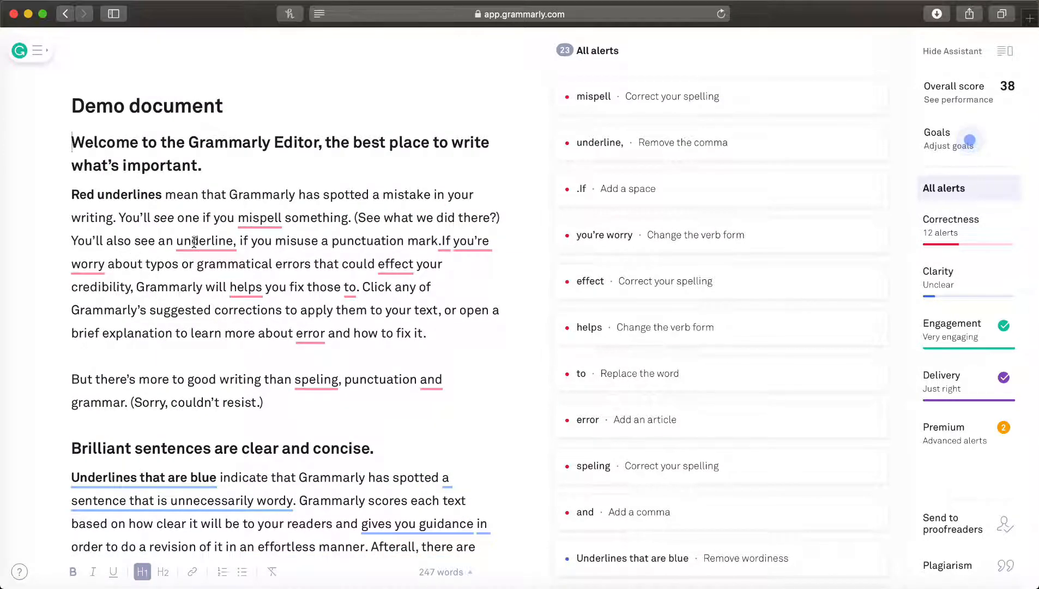
scroll(343, 385, down, 6)
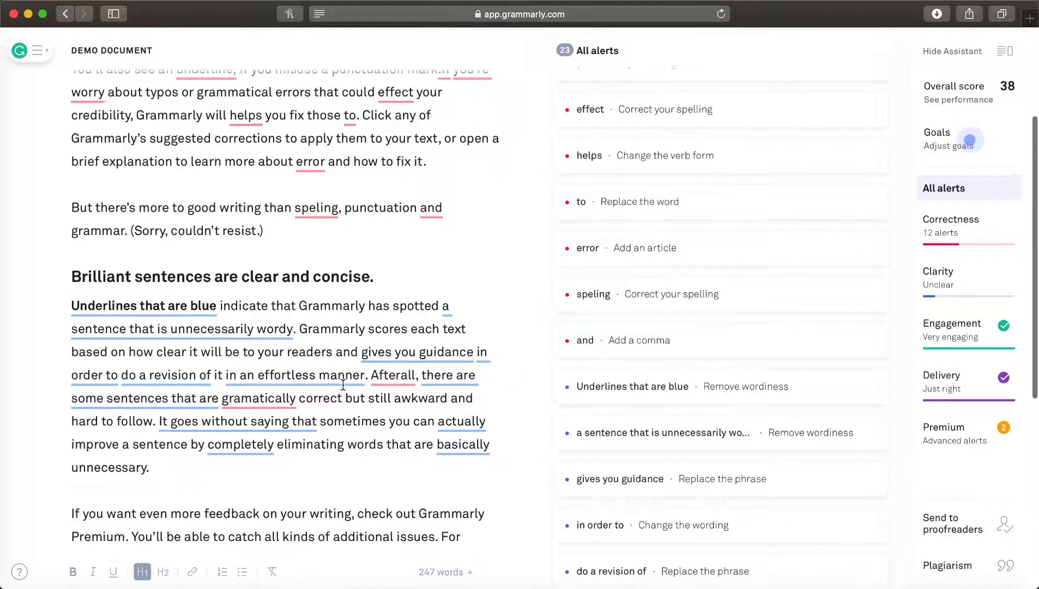
scroll(343, 385, up, 2)
scroll(343, 384, down, 4)
scroll(343, 384, up, 5)
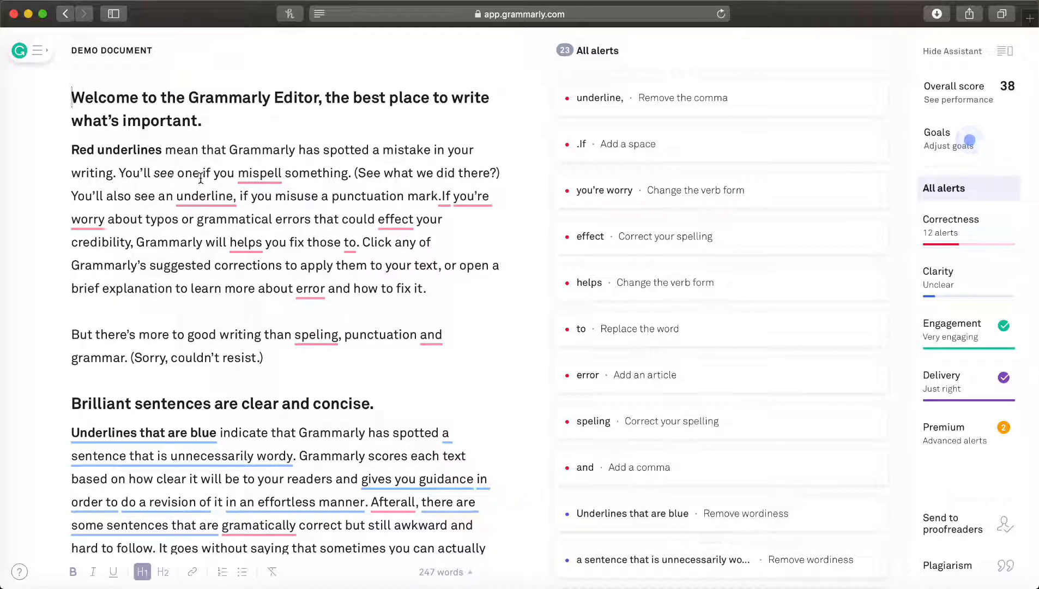
Accept the suggested spelling "misspell" for the word "mispell" in the first paragraph
click(271, 175)
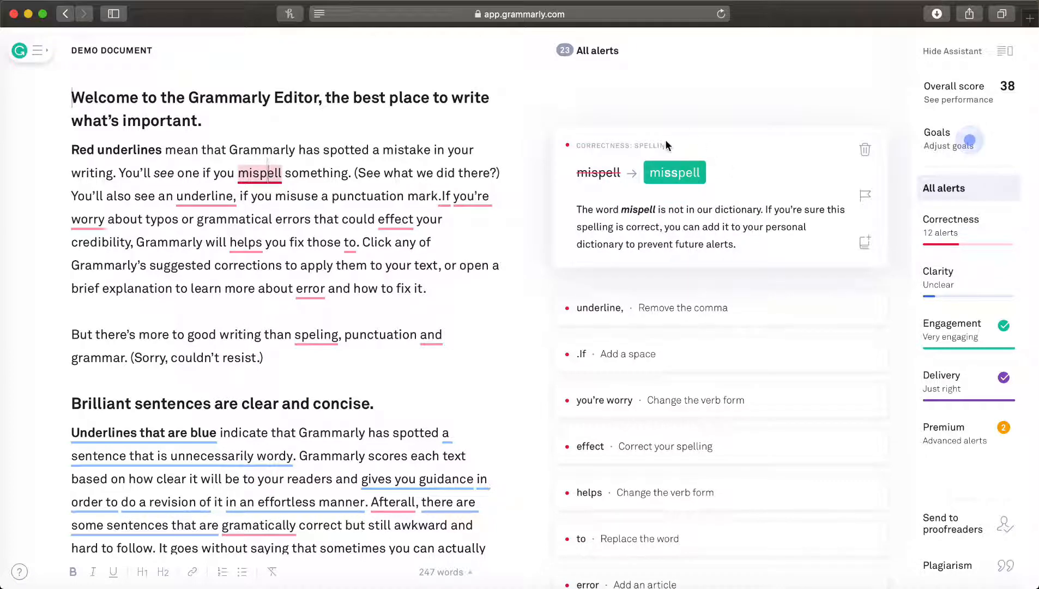
click(656, 181)
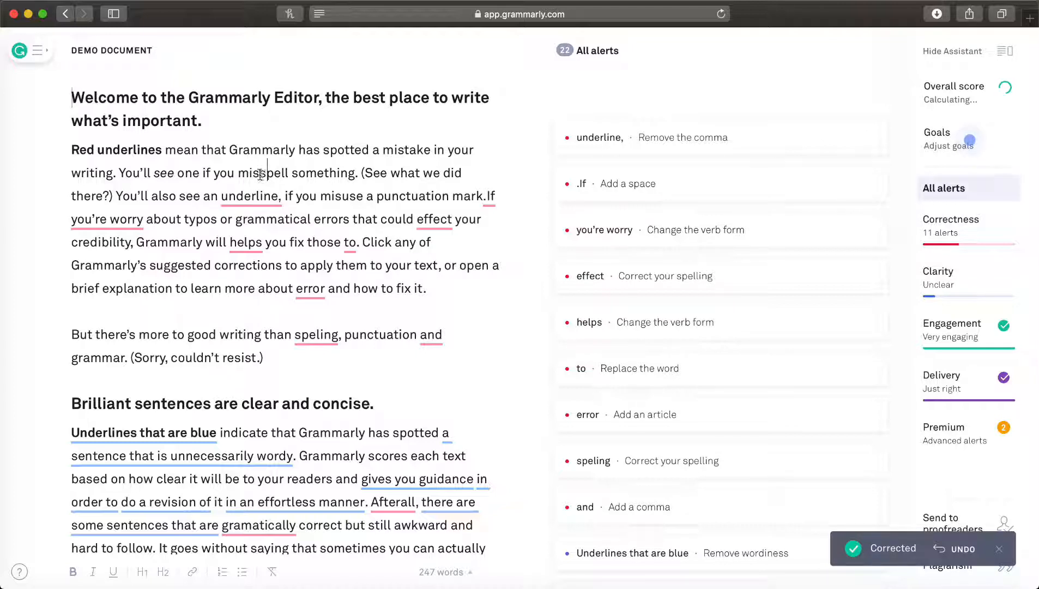
click(281, 173)
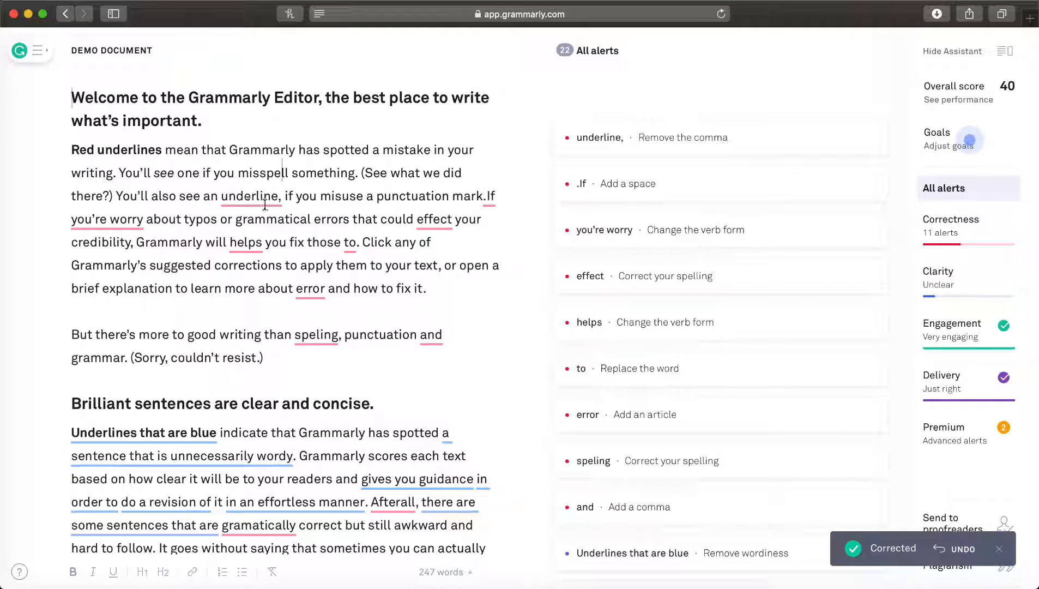
Examine the punctuation alert on "underline," and the conciseness alert on "gives you guidance"
click(260, 200)
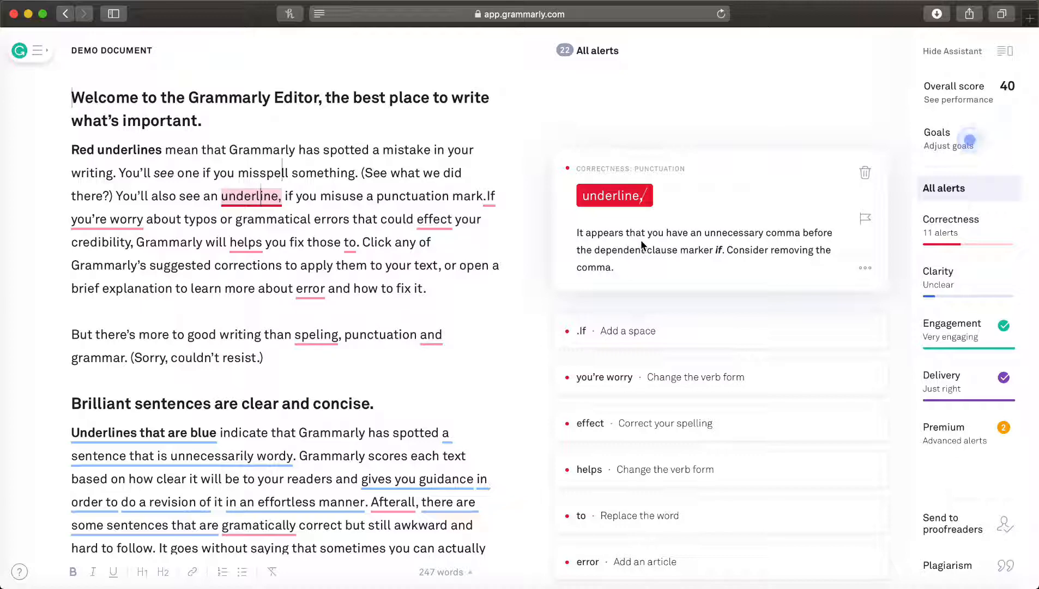
scroll(419, 316, down, 8)
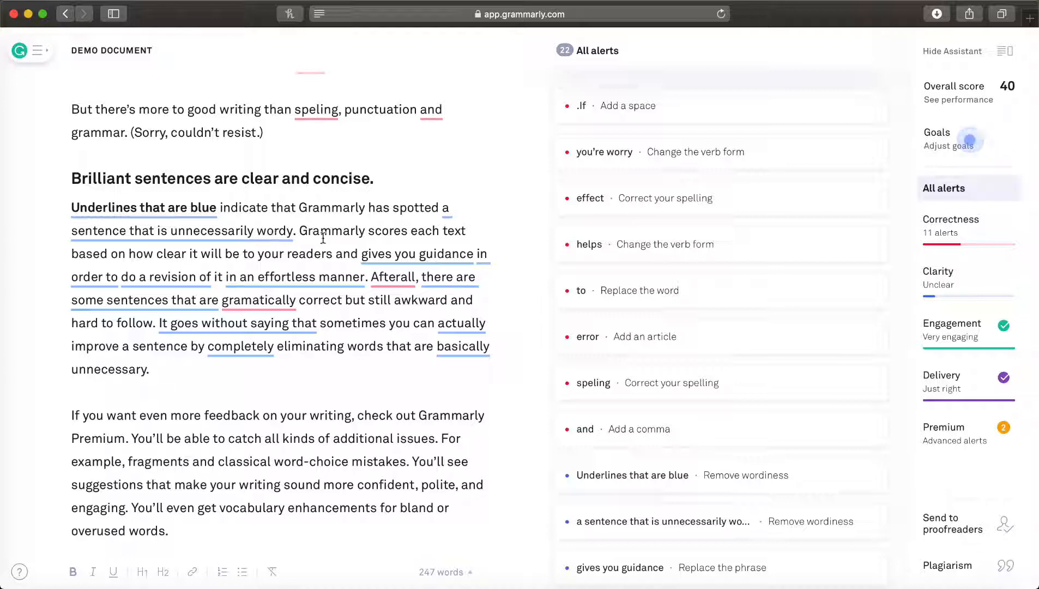
click(413, 257)
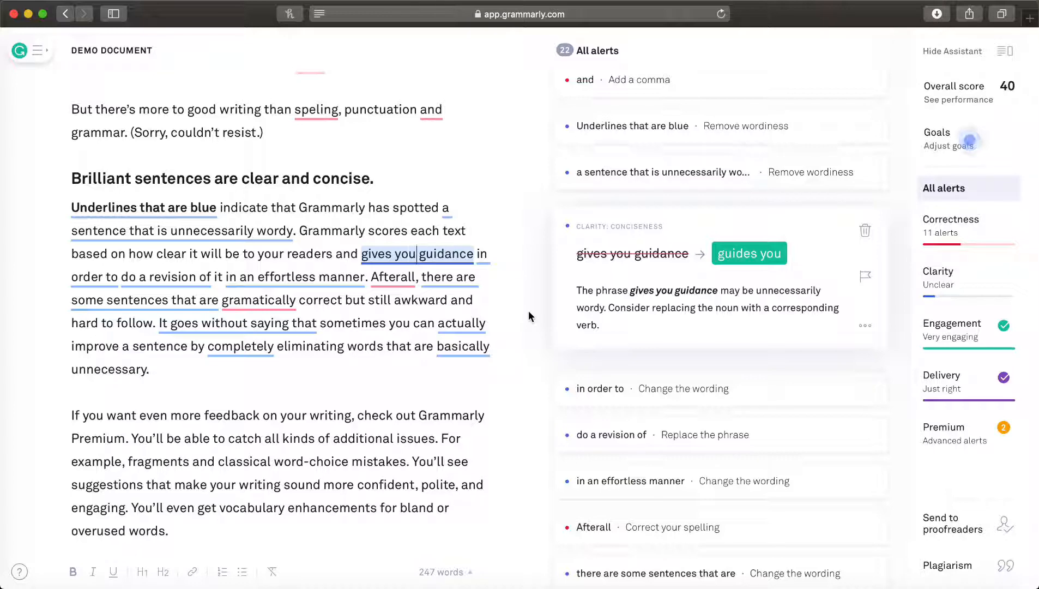
Return to the My Grammarly home page and create a new blank document
click(28, 53)
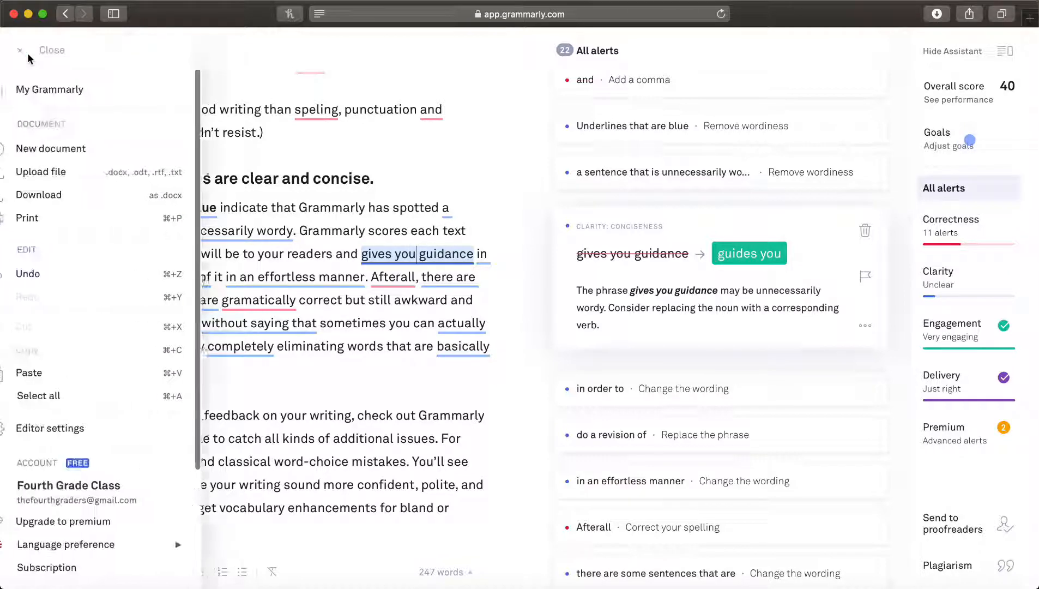
click(57, 89)
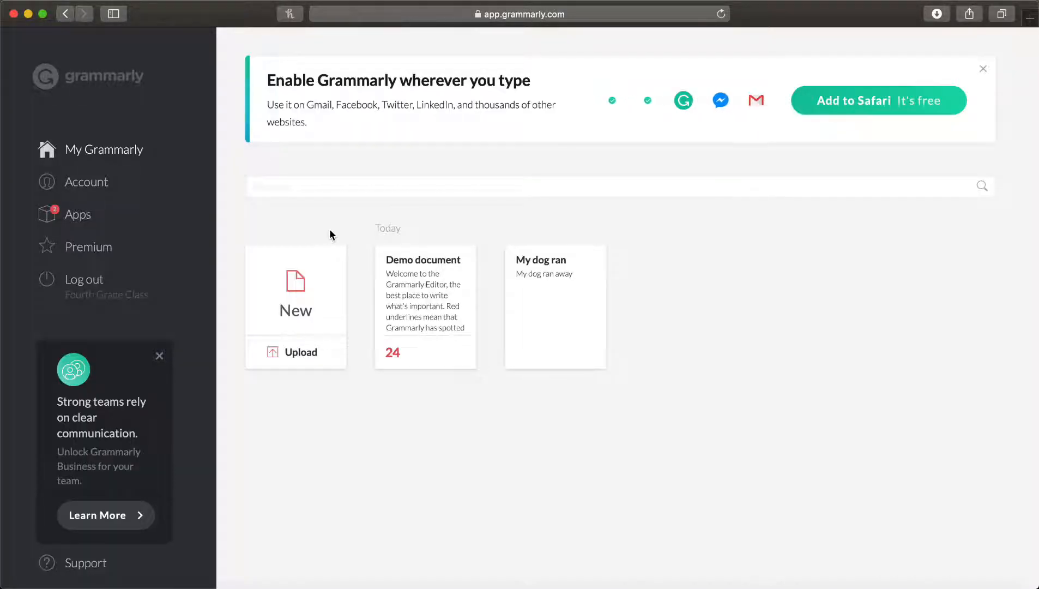
click(327, 297)
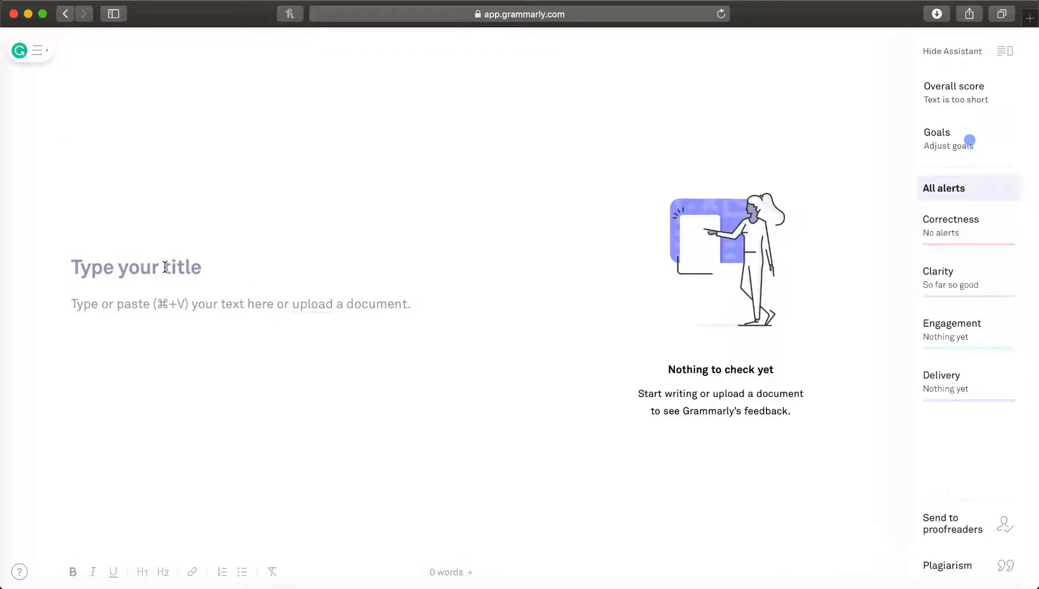
Write "My dog ran awa" as the body text followed by a line break, and replace "awa" with the suggested "away"
click(163, 267)
click(211, 327)
text(My)
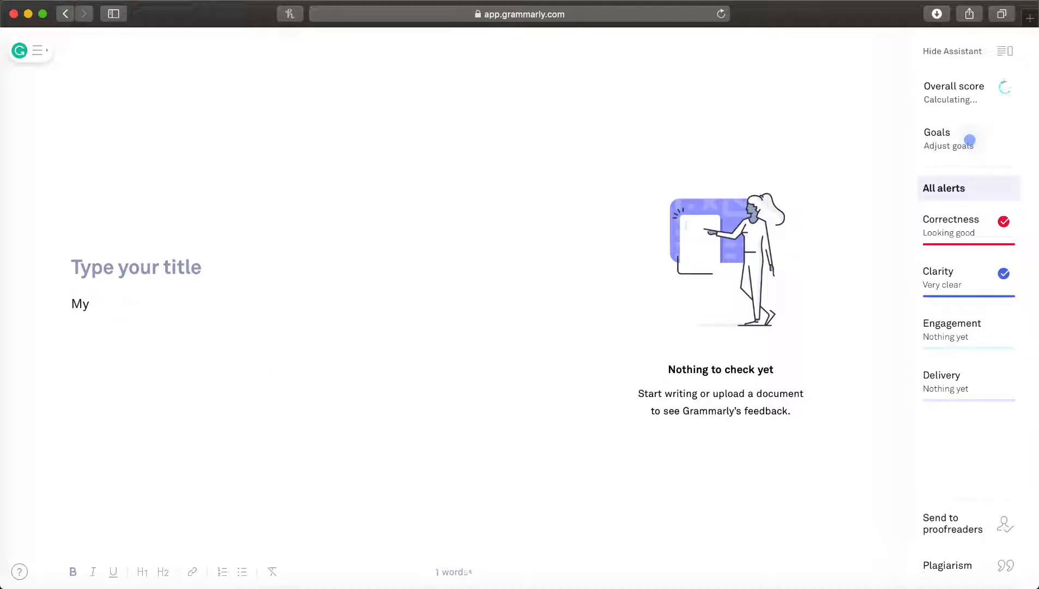
text( dog ran)
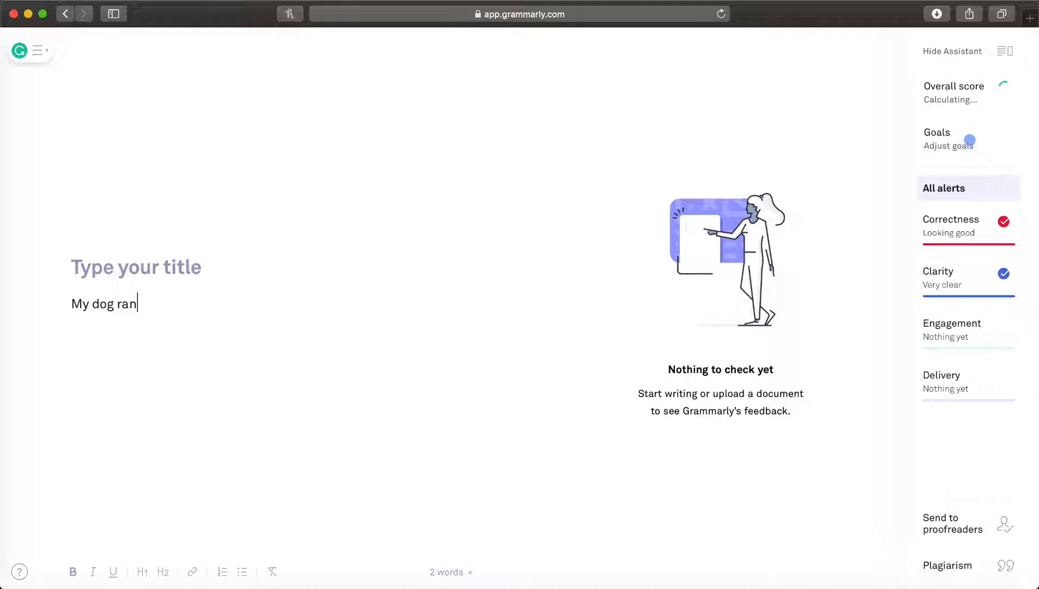
text( awa)
key(Return)
click(151, 306)
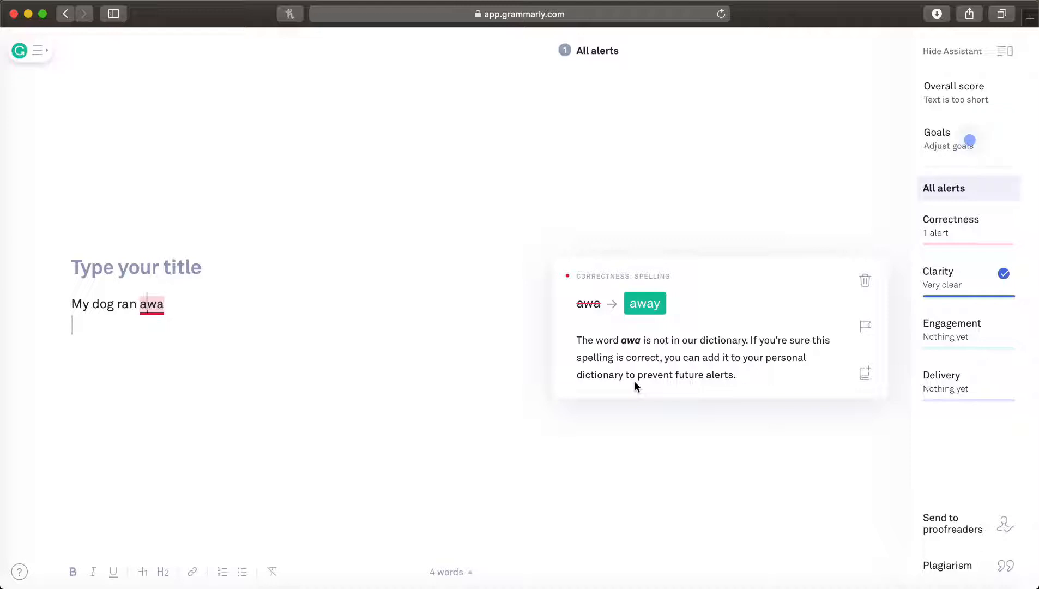
click(649, 314)
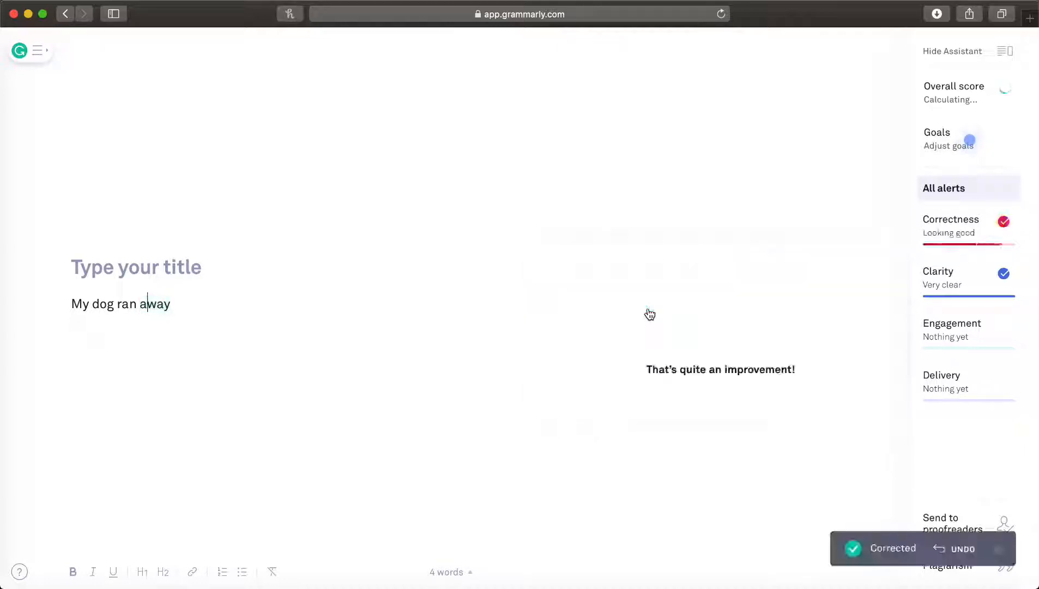